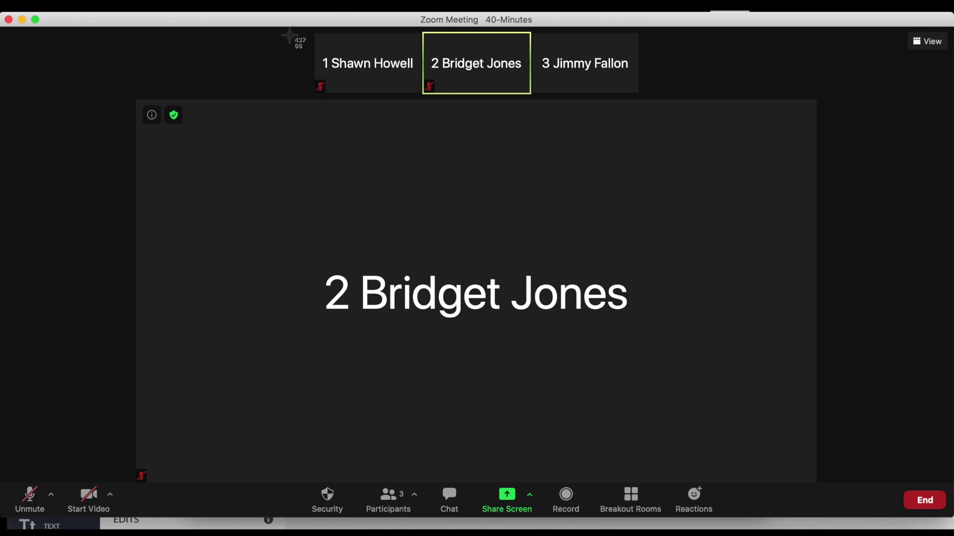
Capture a screenshot of the participant thumbnail strip and switch the meeting layout to Gallery view.
{"action": "left_click_drag", "start_coordinate": [299, 31], "coordinate": [648, 98]}
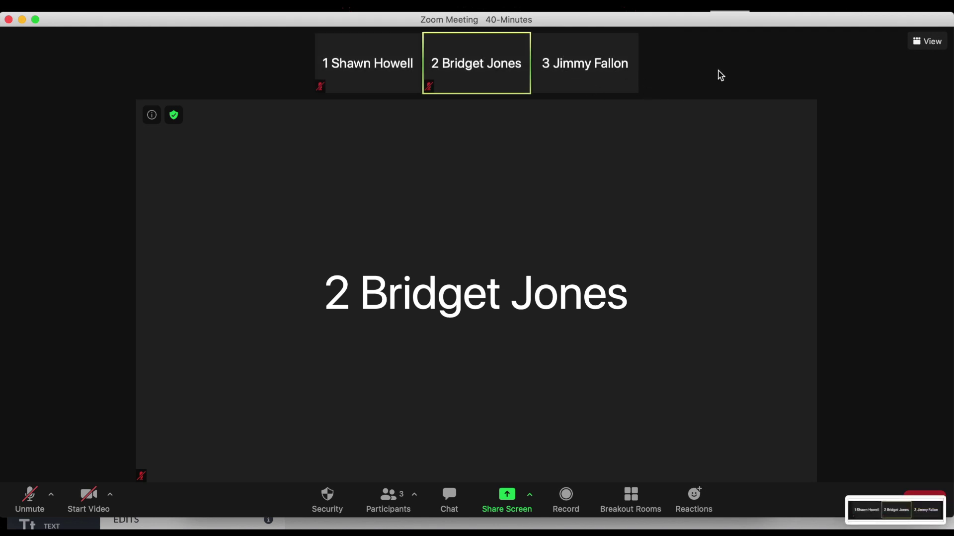
{"action": "left_click", "coordinate": [925, 40]}
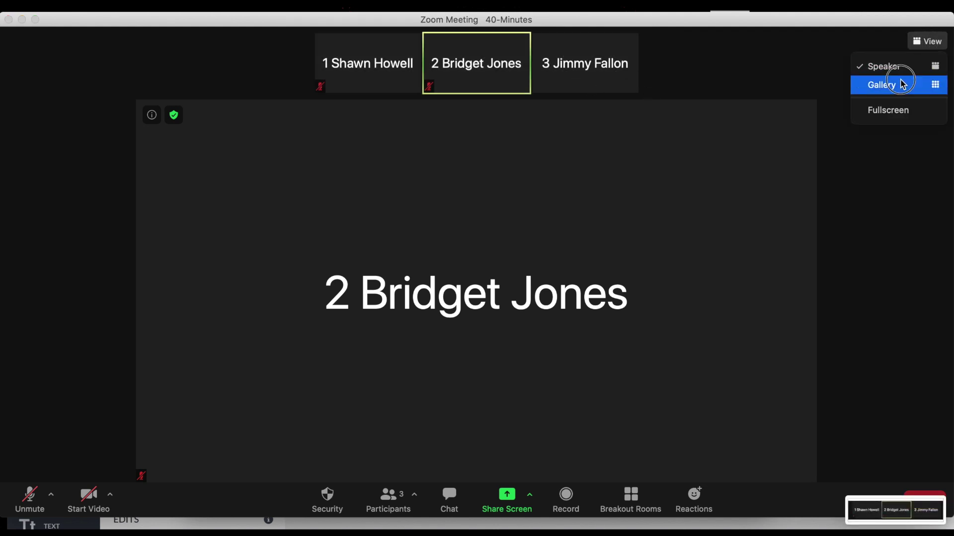
{"action": "left_click", "coordinate": [901, 85]}
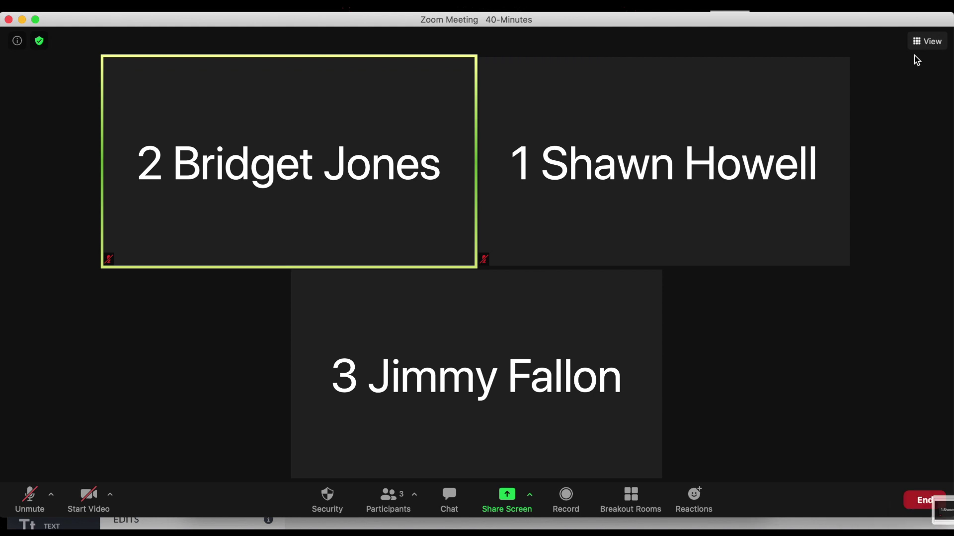
Switch the meeting layout to Speaker view and back to Gallery view.
{"action": "left_click", "coordinate": [926, 40]}
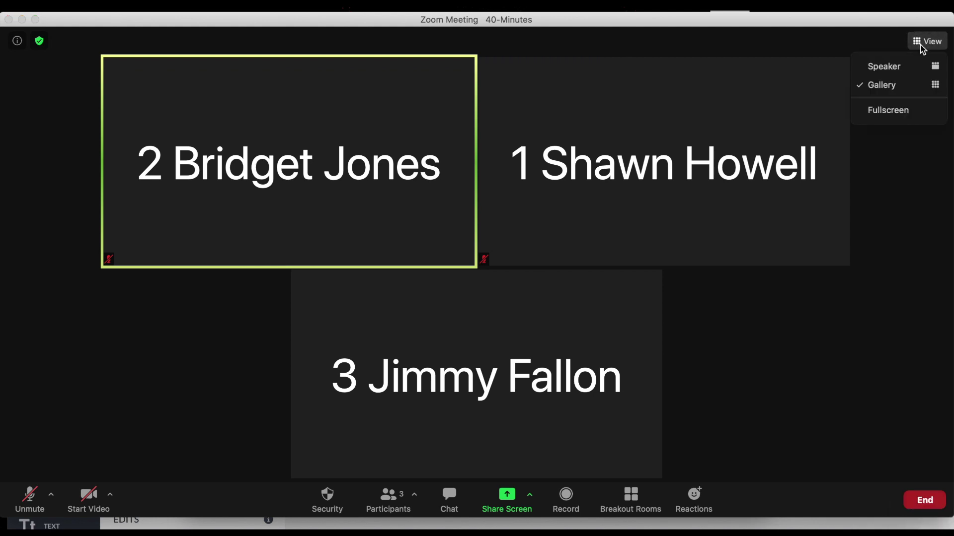
{"action": "left_click", "coordinate": [897, 68]}
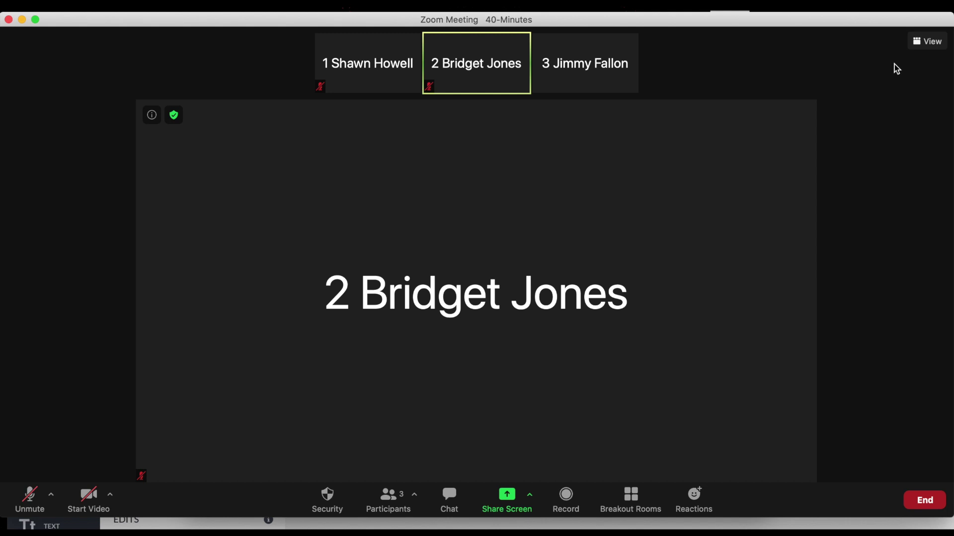
{"action": "left_click", "coordinate": [918, 43]}
{"action": "left_click", "coordinate": [895, 66]}
{"action": "left_click", "coordinate": [923, 41]}
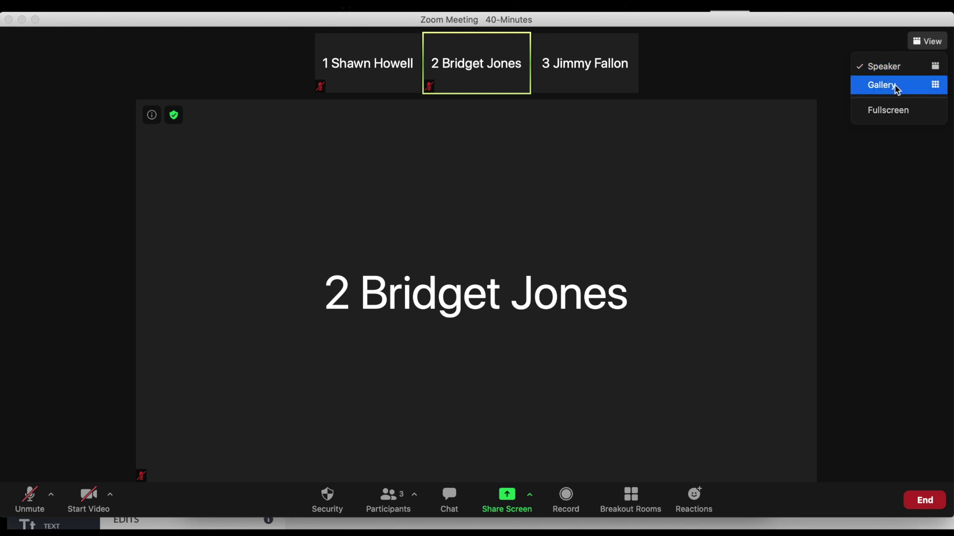
{"action": "left_click", "coordinate": [895, 86]}
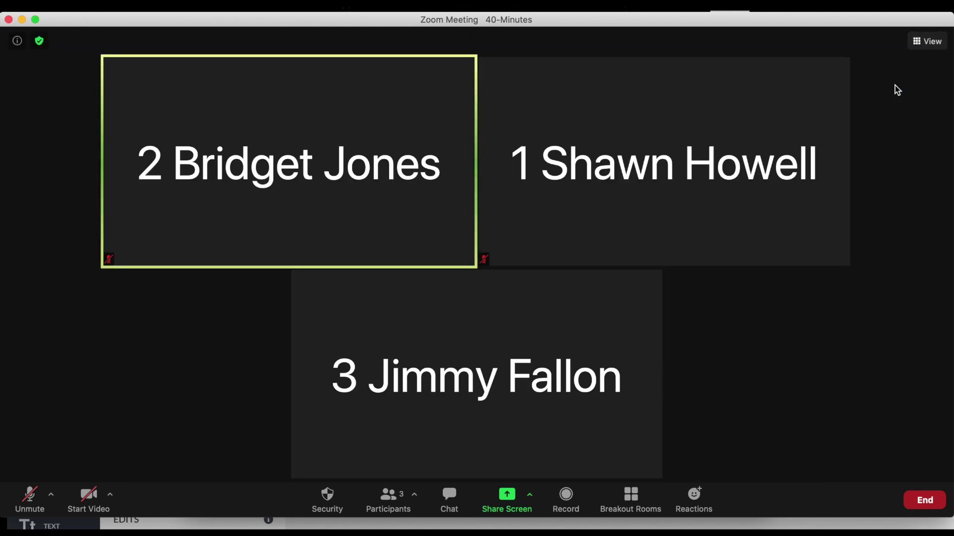
Pin your own video tile from Gallery view and remove the pin again.
{"action": "mouse_move", "coordinate": [841, 71]}
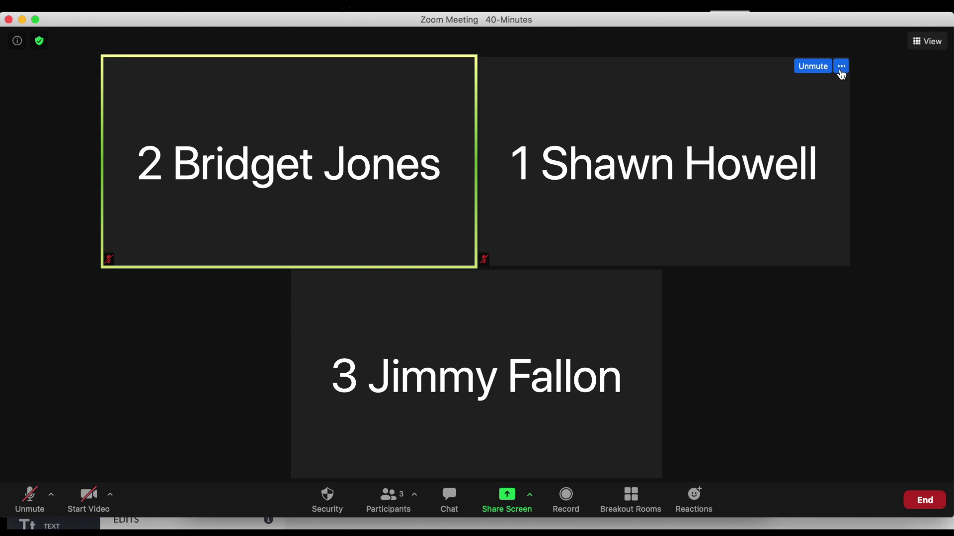
{"action": "left_click", "coordinate": [840, 69]}
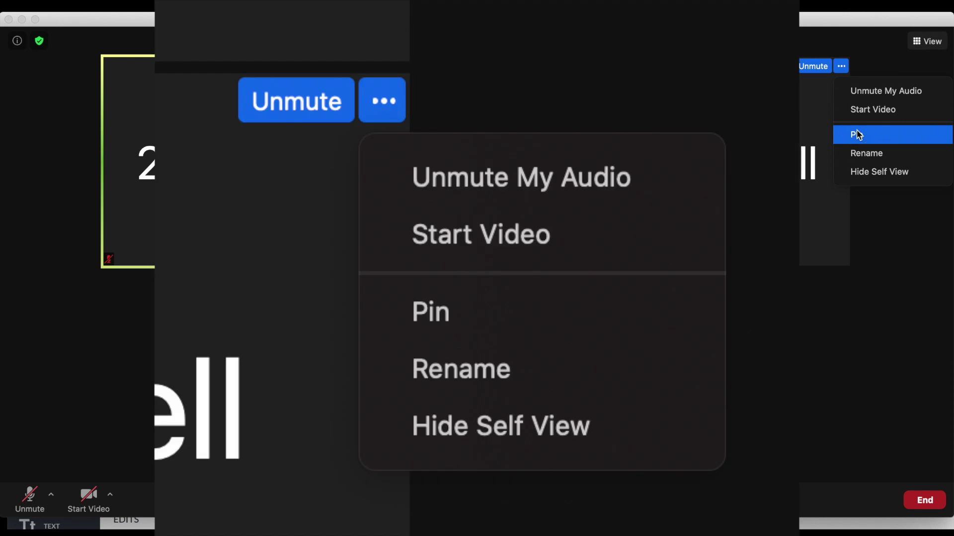
{"action": "left_click", "coordinate": [858, 134]}
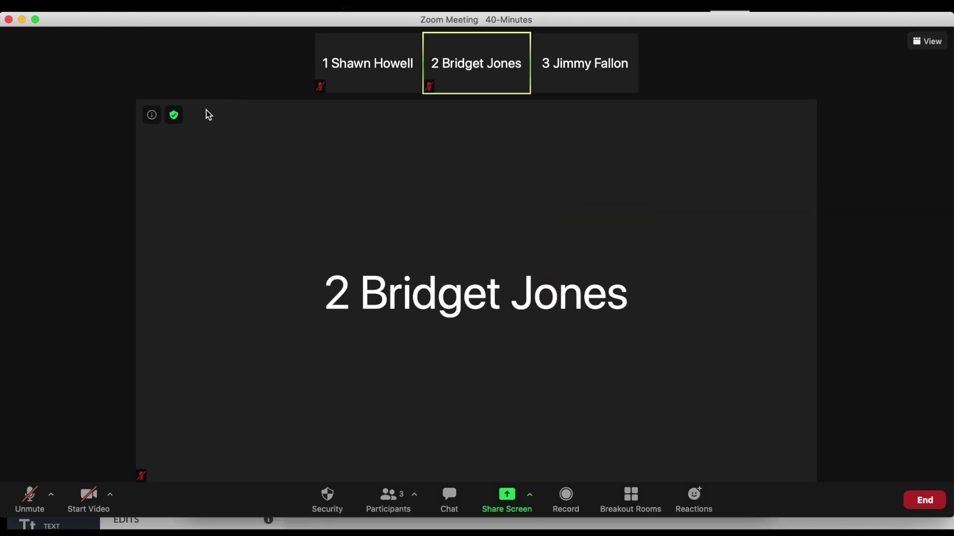
{"action": "mouse_move", "coordinate": [175, 119]}
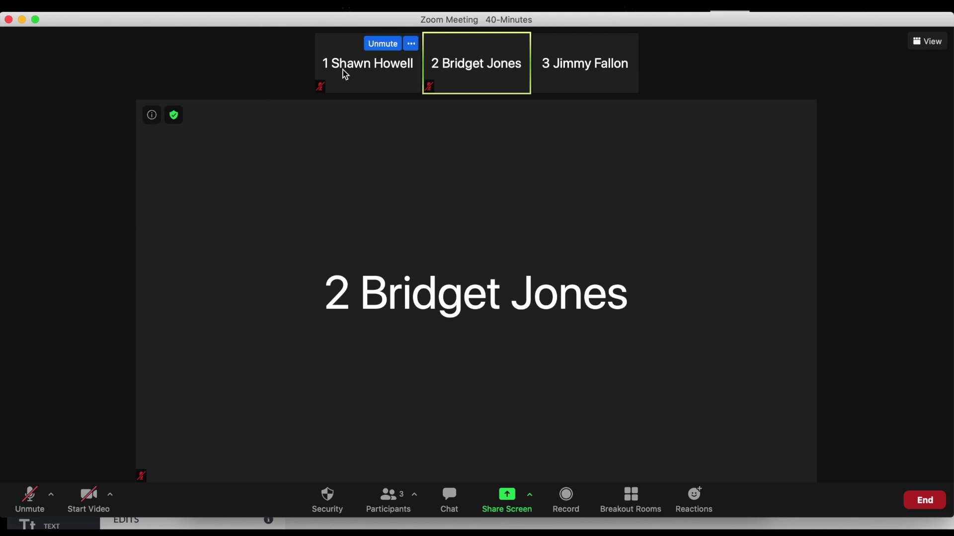
Hide your self view from the thumbnail strip using your own tile's options.
{"action": "left_click", "coordinate": [411, 46]}
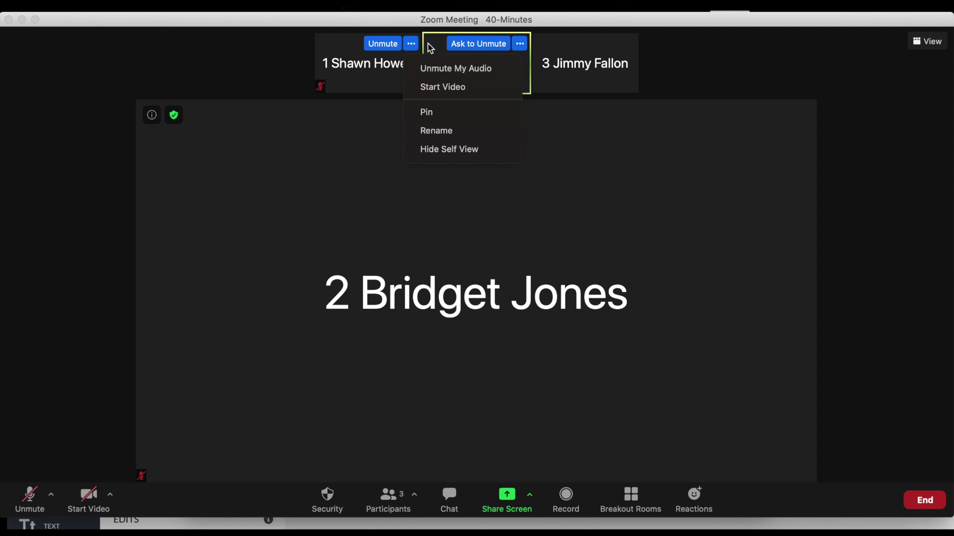
{"action": "left_click", "coordinate": [412, 45]}
{"action": "left_click", "coordinate": [411, 44]}
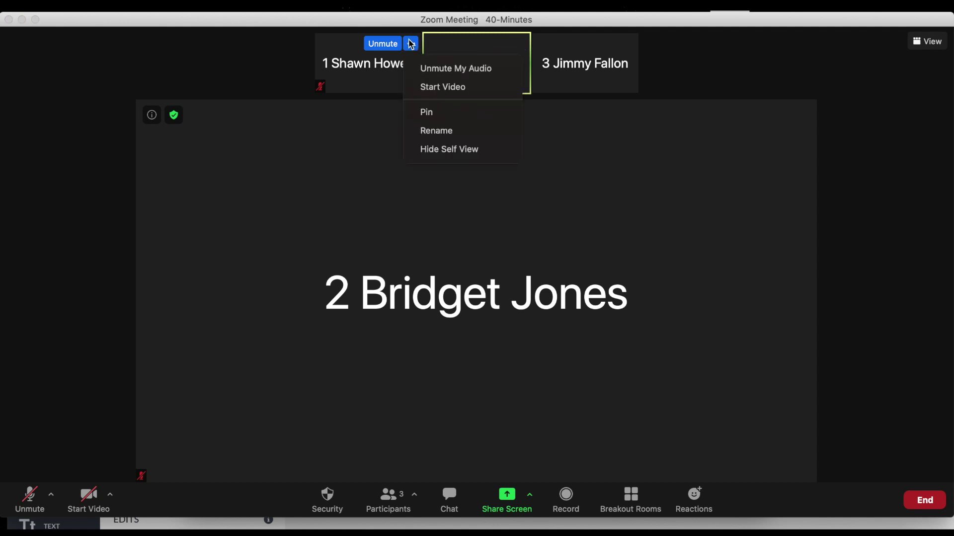
{"action": "left_click", "coordinate": [438, 150]}
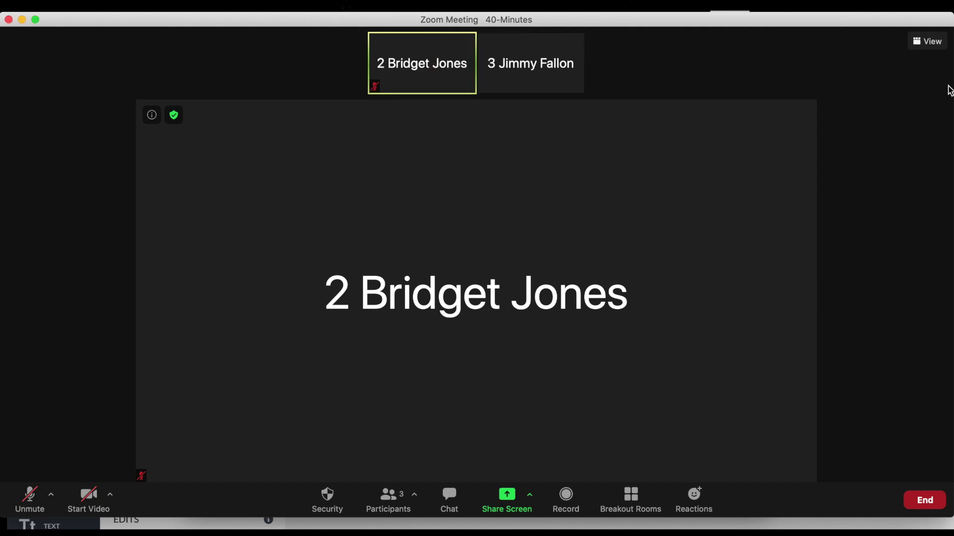
Switch to Gallery view and rearrange the numbered participant tiles into the order 1, 2, 3.
{"action": "left_click", "coordinate": [927, 41]}
{"action": "left_click", "coordinate": [890, 87]}
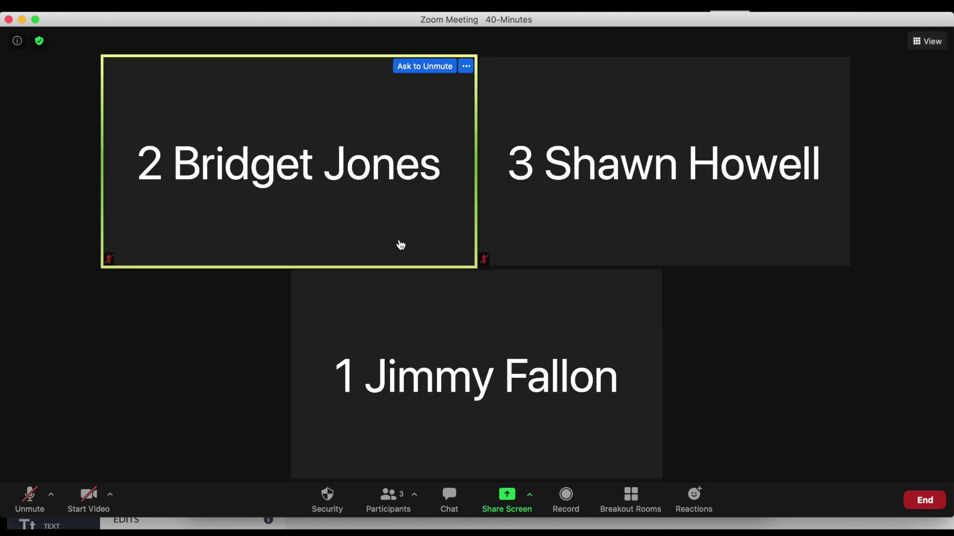
{"action": "left_click_drag", "start_coordinate": [397, 245], "coordinate": [774, 452]}
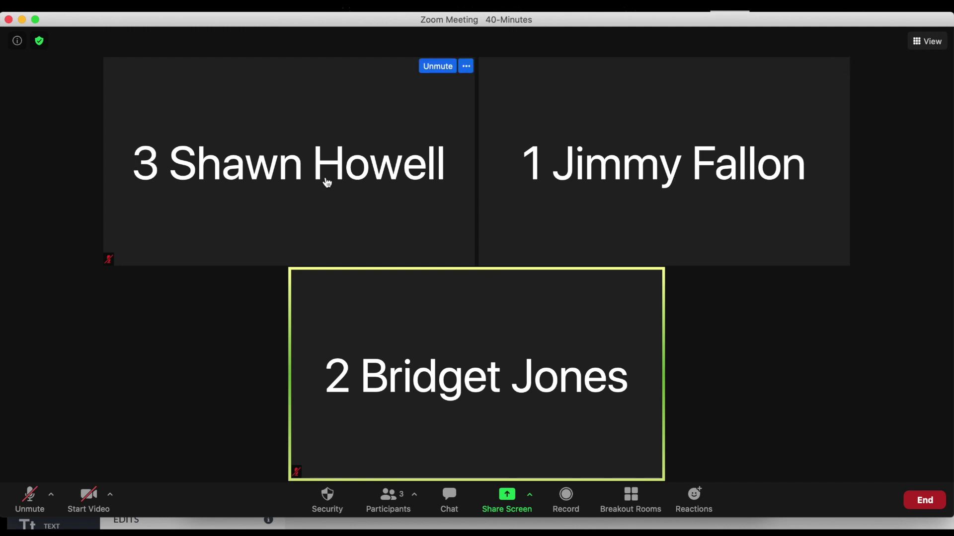
{"action": "left_click_drag", "start_coordinate": [344, 183], "coordinate": [600, 450]}
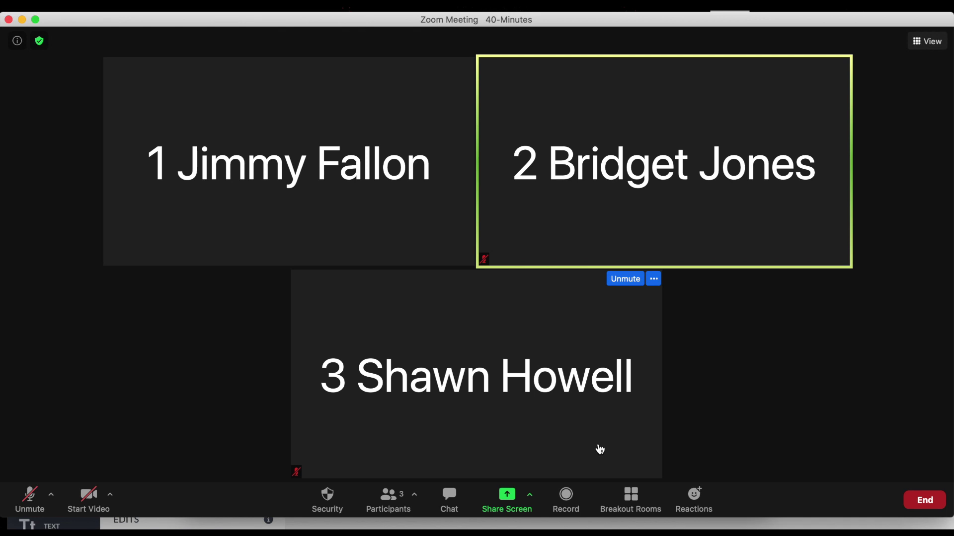
Turn on Follow Host's Video Order for the meeting and switch the layout to Speaker view.
{"action": "left_click", "coordinate": [931, 41]}
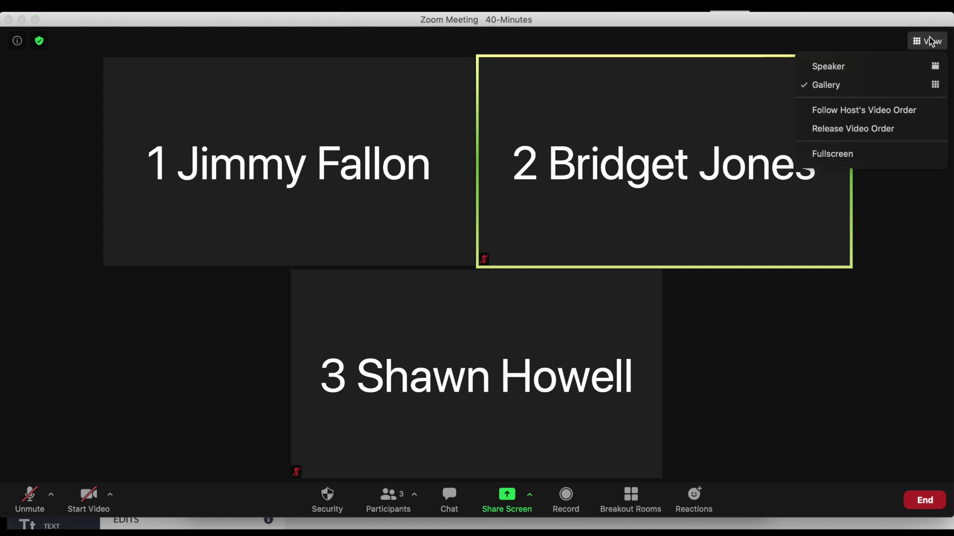
{"action": "left_click", "coordinate": [881, 113]}
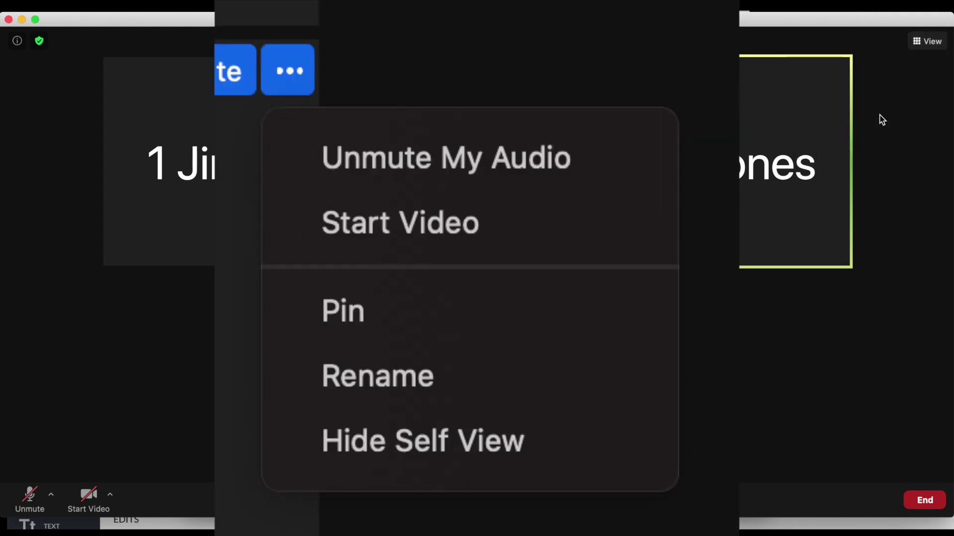
{"action": "left_click", "coordinate": [928, 41]}
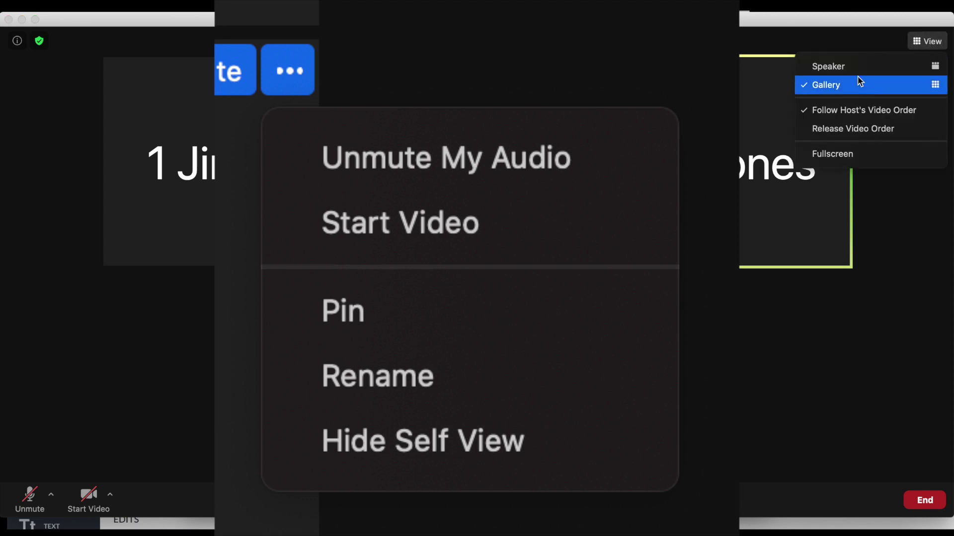
{"action": "left_click", "coordinate": [859, 73]}
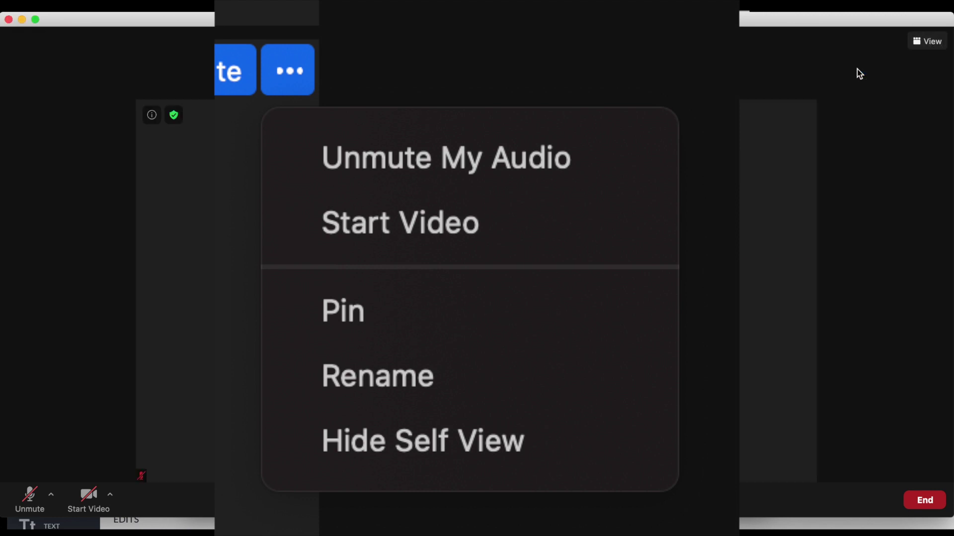
Return the meeting to Gallery view and release the custom video order.
{"action": "left_click", "coordinate": [935, 42]}
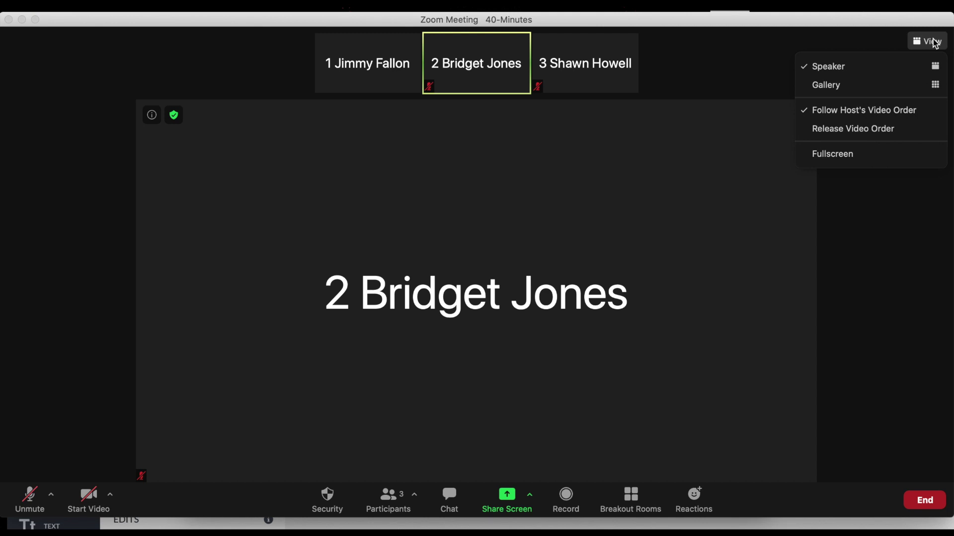
{"action": "left_click", "coordinate": [889, 85]}
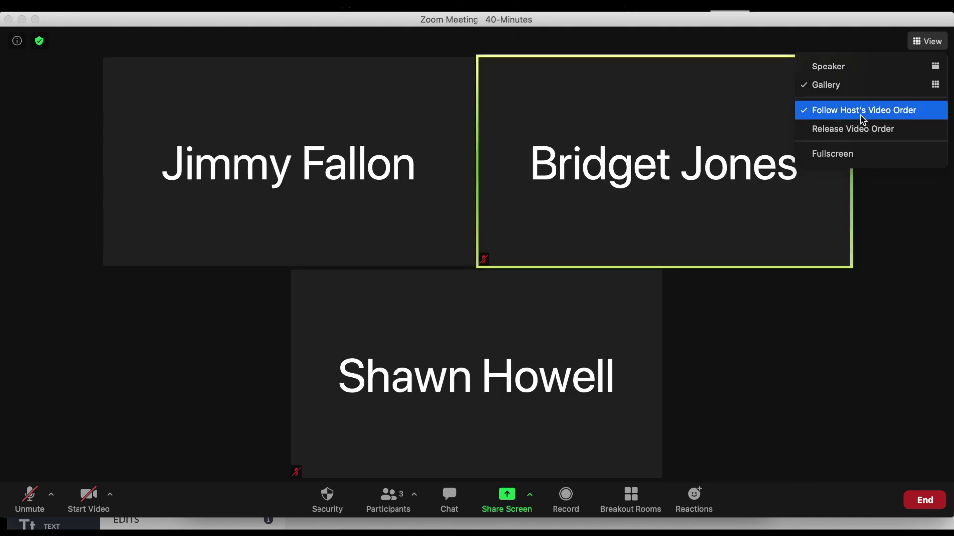
{"action": "left_click", "coordinate": [861, 128]}
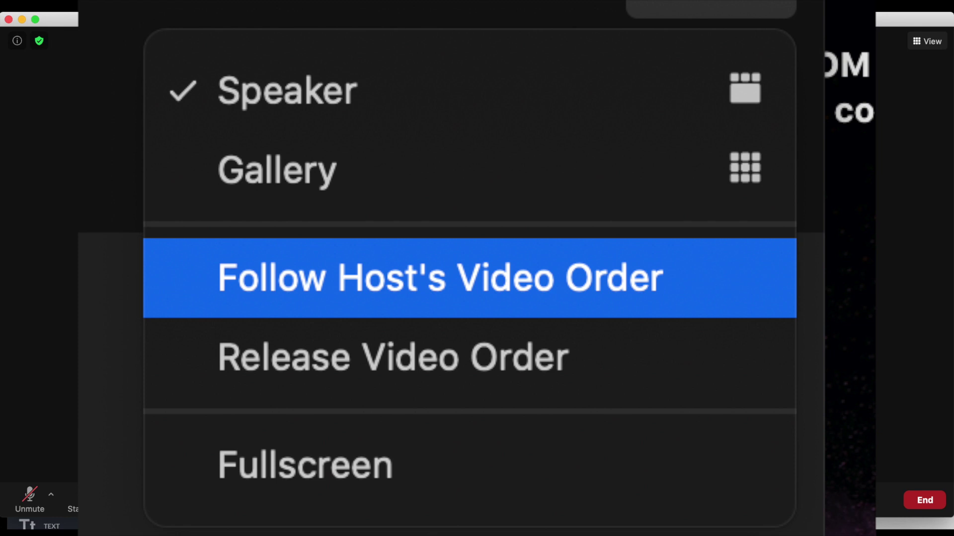
Switch the meeting to Speaker view and capture a screenshot of the participant thumbnail strip.
{"action": "left_click", "coordinate": [927, 41]}
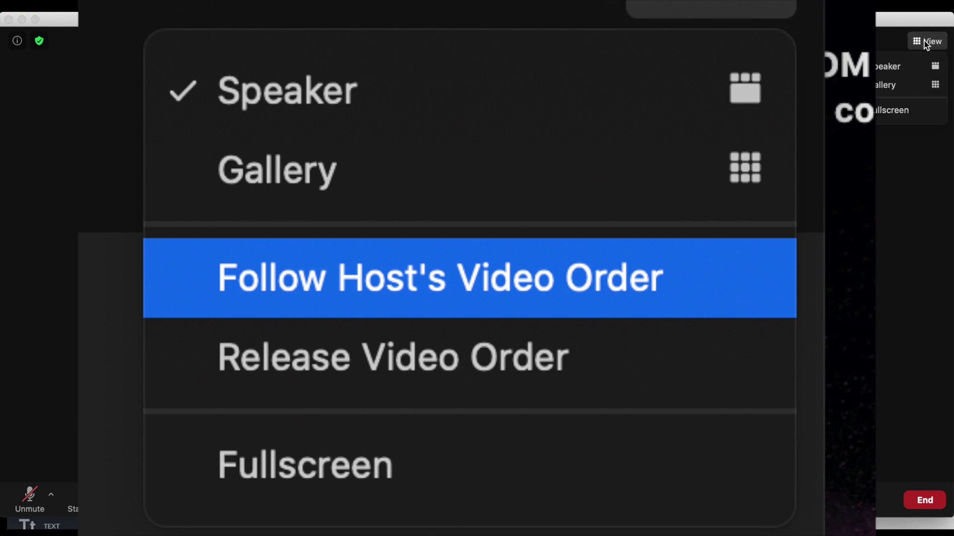
{"action": "left_click", "coordinate": [894, 69]}
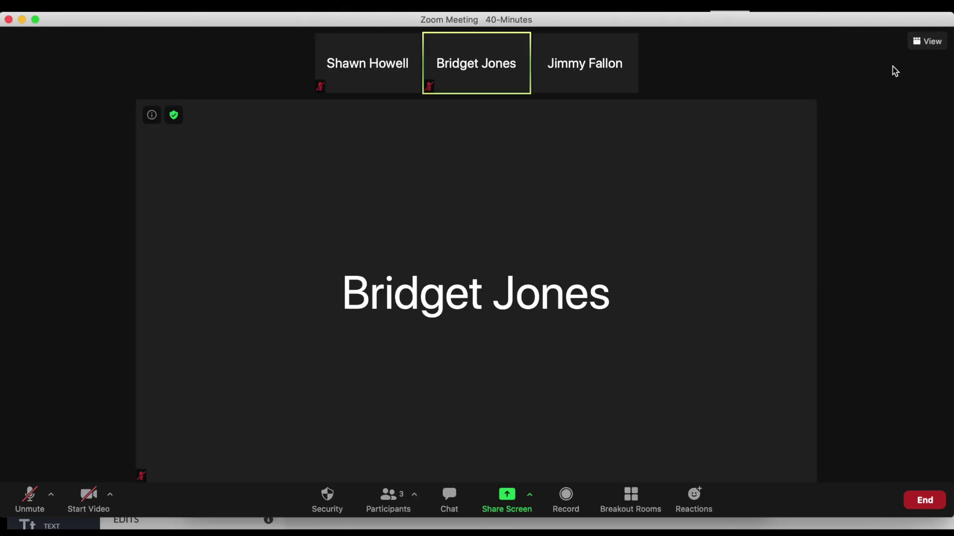
{"action": "mouse_move", "coordinate": [496, 96]}
{"action": "key", "text": "super+shift+4"}
{"action": "left_click_drag", "start_coordinate": [304, 31], "coordinate": [646, 98]}
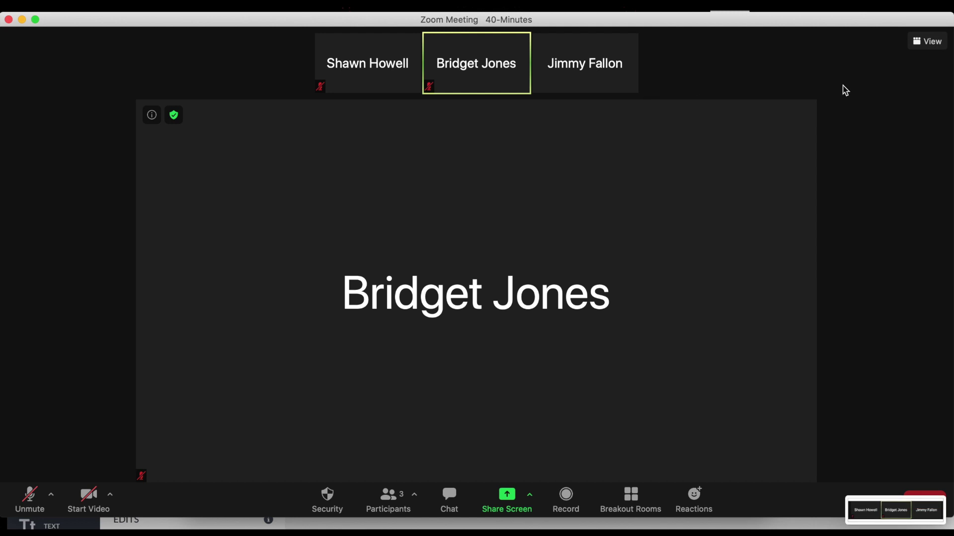
Pin your own thumbnail as the main video in Speaker view, and remove that pin.
{"action": "right_click", "coordinate": [392, 73]}
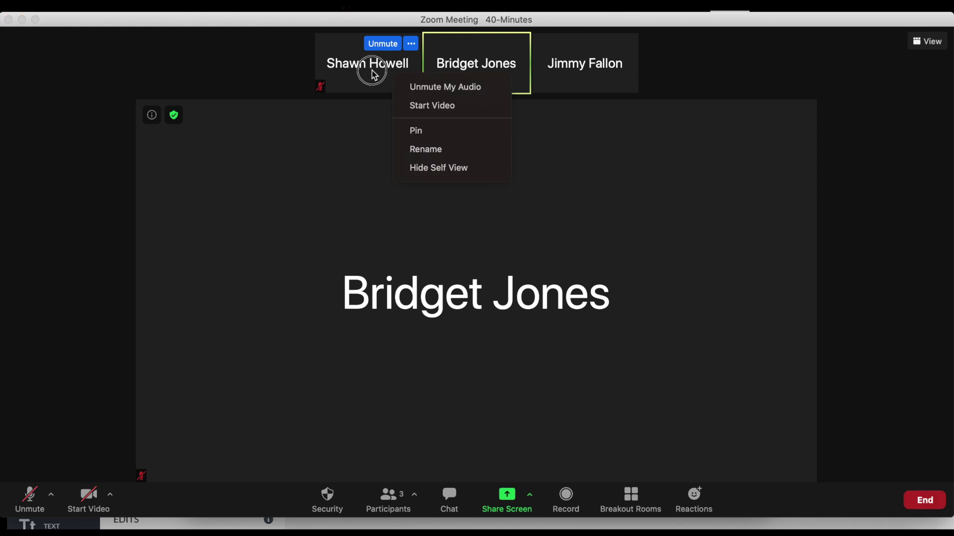
{"action": "left_click", "coordinate": [399, 132]}
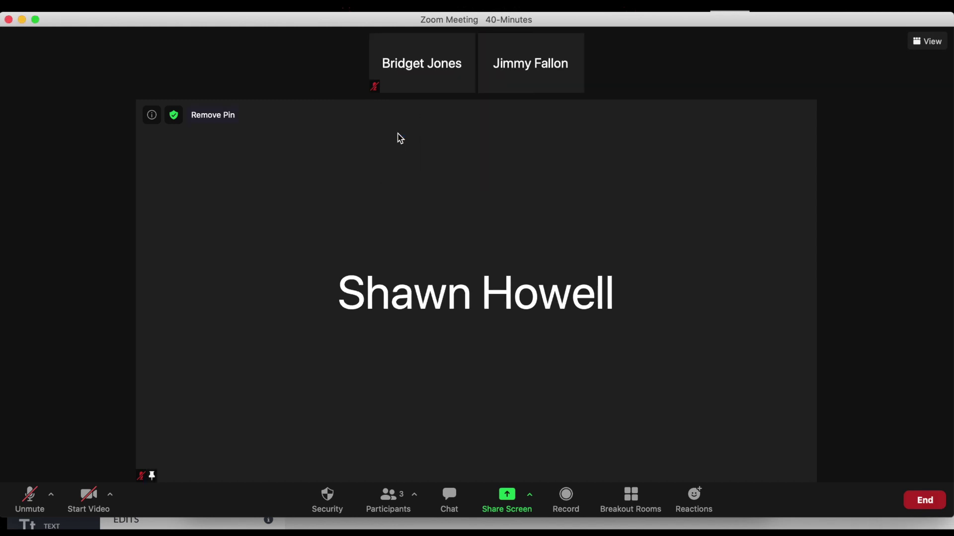
{"action": "left_click", "coordinate": [200, 121]}
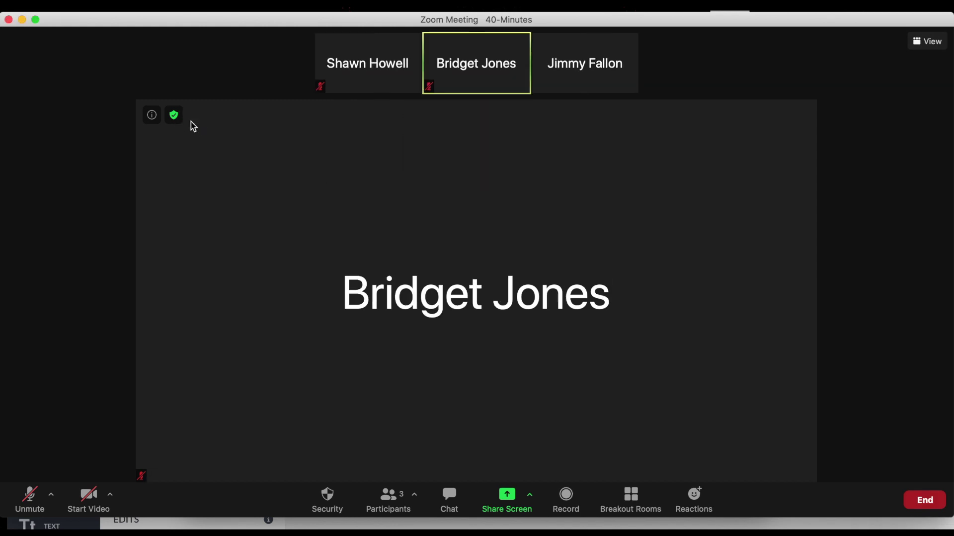
Switch the meeting to full screen and review the options offered on your own floating video thumbnail.
{"action": "left_click", "coordinate": [941, 43]}
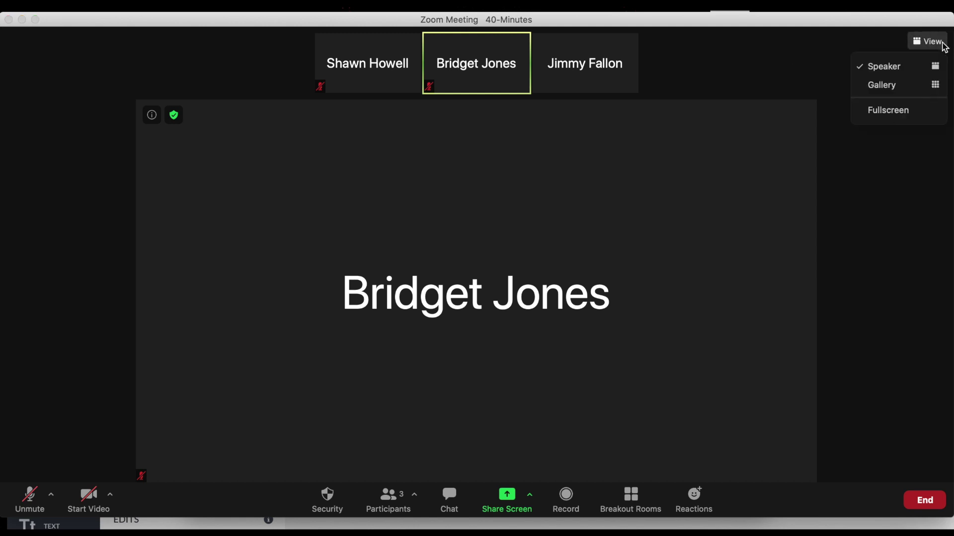
{"action": "left_click", "coordinate": [909, 110]}
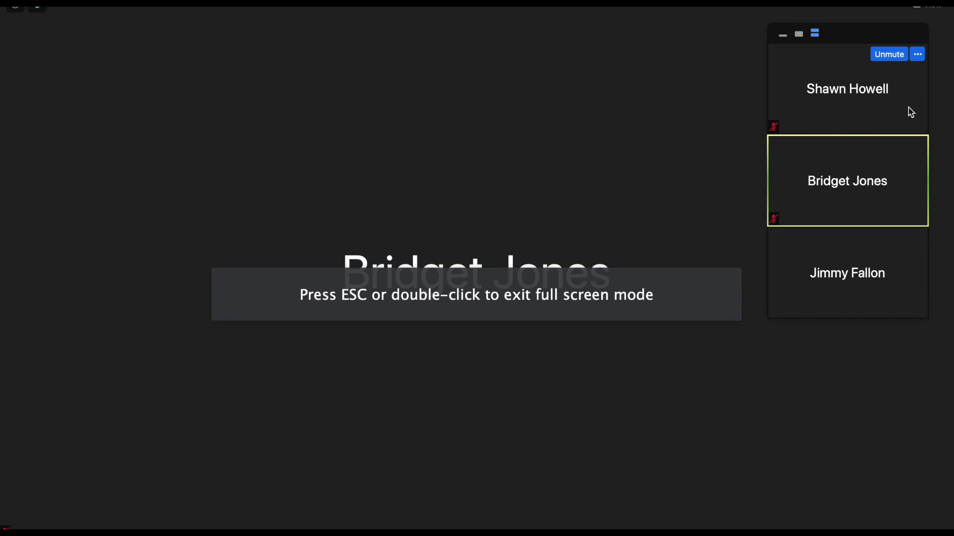
{"action": "left_click", "coordinate": [917, 54]}
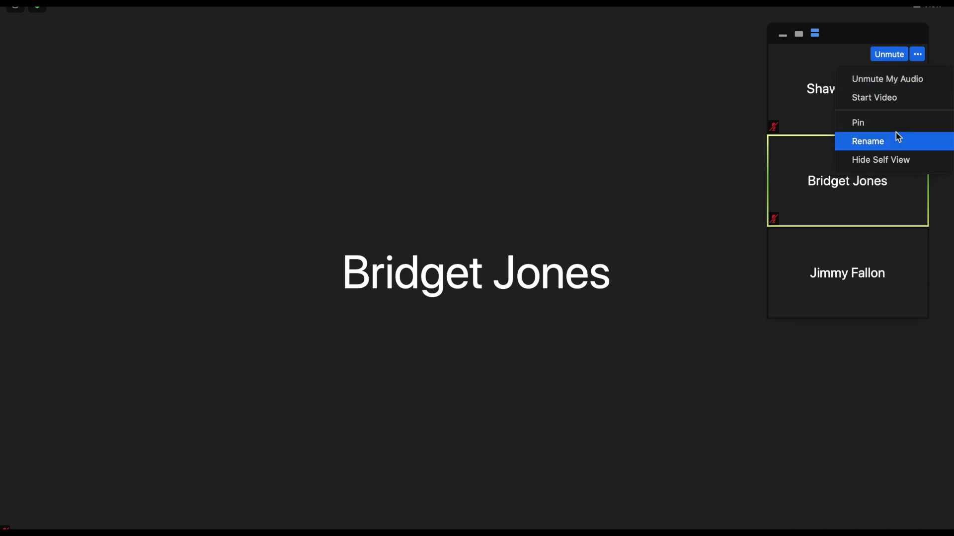
{"action": "left_click", "coordinate": [920, 55]}
{"action": "left_click", "coordinate": [920, 54]}
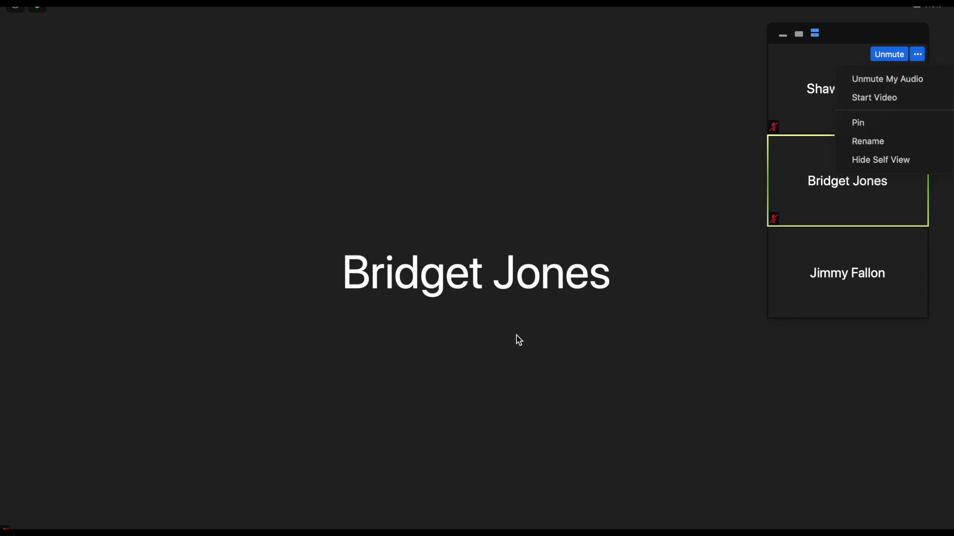
{"action": "left_click", "coordinate": [543, 165]}
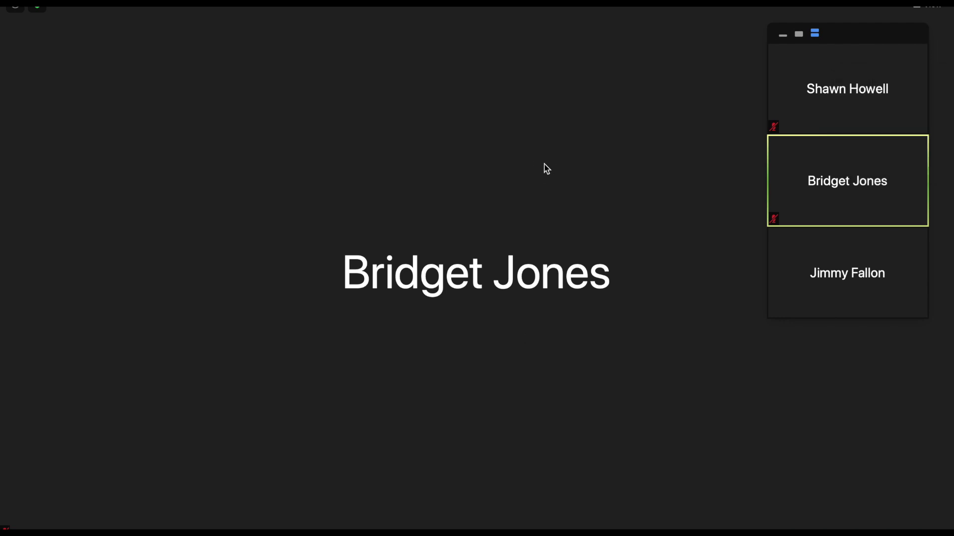
Switch the floating video panel between active speaker only, the thumbnail strip and hidden video, ending with the full thumbnail strip.
{"action": "left_click", "coordinate": [799, 34]}
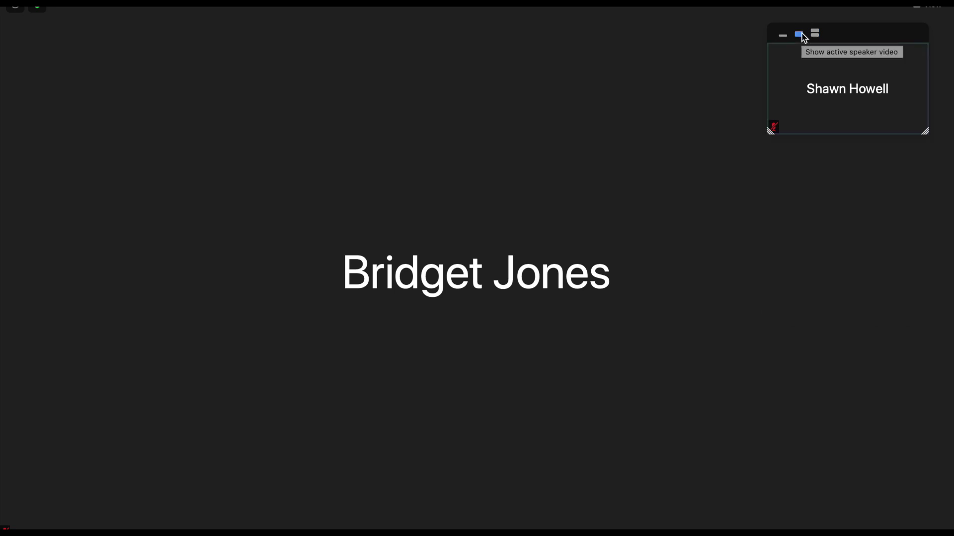
{"action": "left_click", "coordinate": [815, 33]}
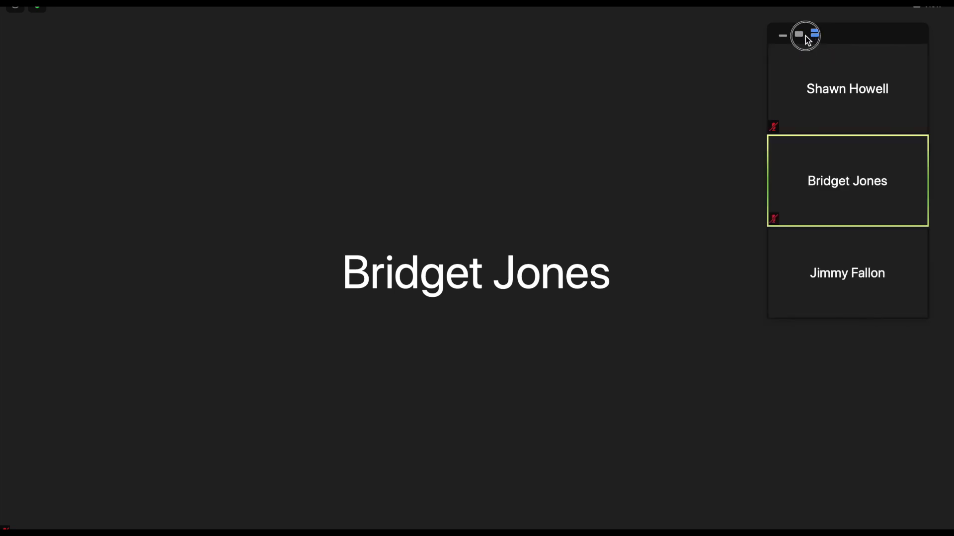
{"action": "left_click", "coordinate": [798, 33]}
{"action": "left_click", "coordinate": [783, 36]}
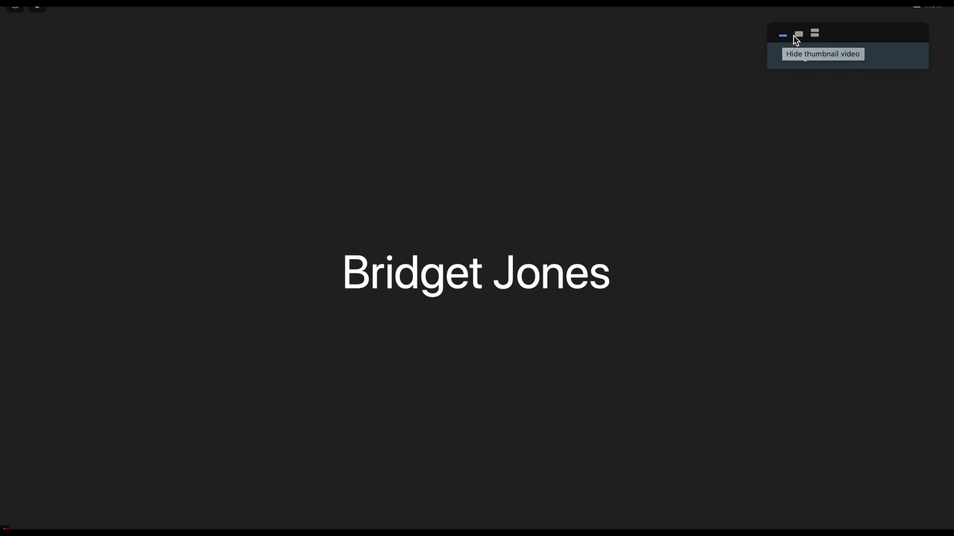
{"action": "left_click", "coordinate": [798, 34]}
{"action": "left_click", "coordinate": [813, 33]}
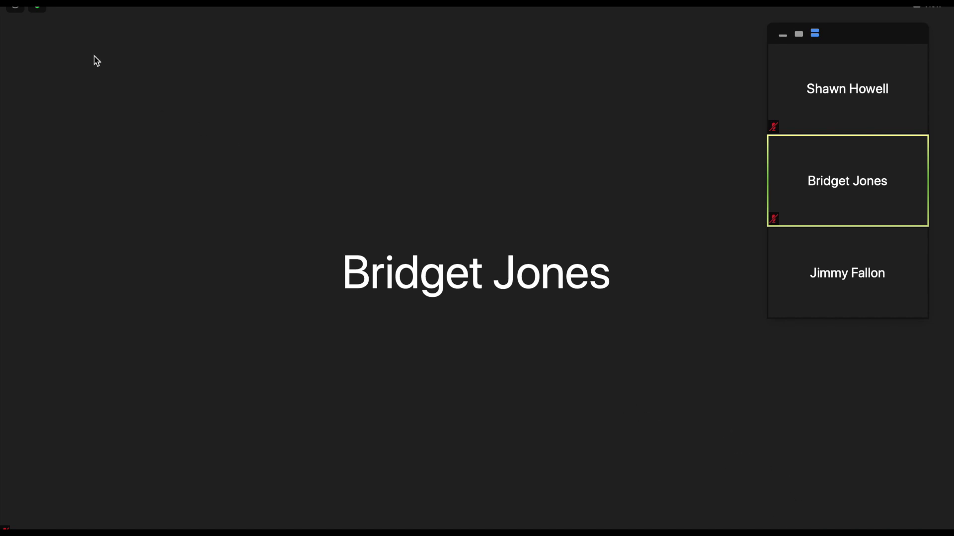
Exit full screen, keeping the meeting in Speaker view.
{"action": "left_click", "coordinate": [924, 6]}
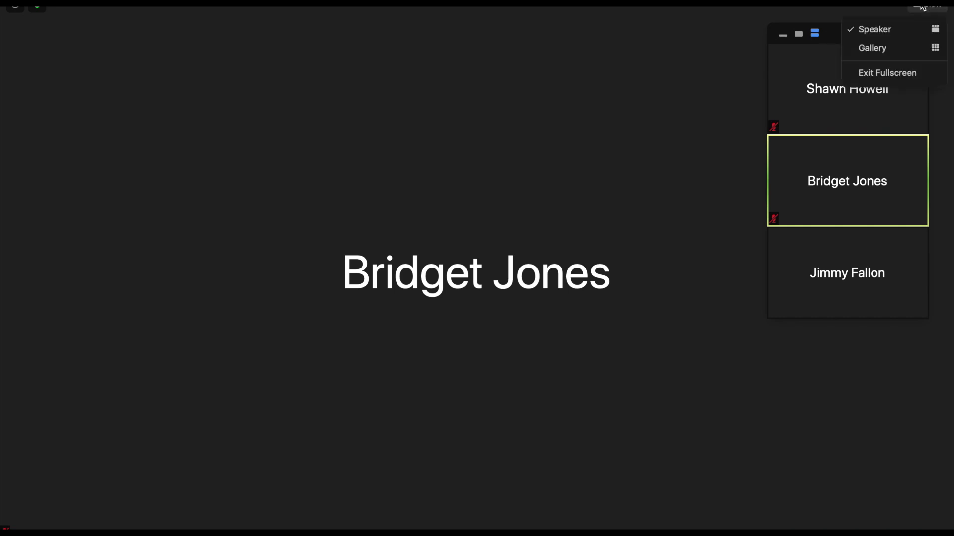
{"action": "left_click", "coordinate": [877, 70]}
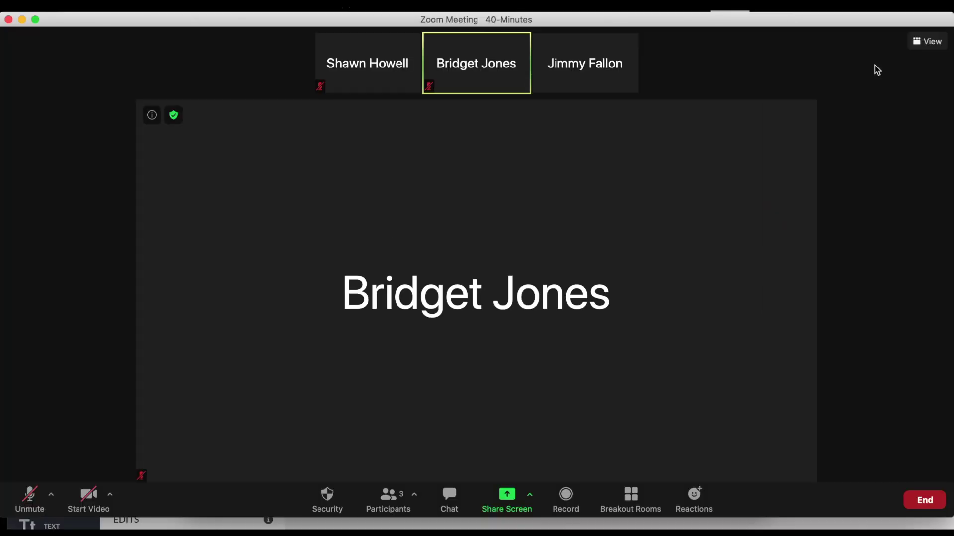
Check the meeting's information and encryption status, view the overall CPU, memory and network details in the settings, and close them.
{"action": "left_click", "coordinate": [152, 116]}
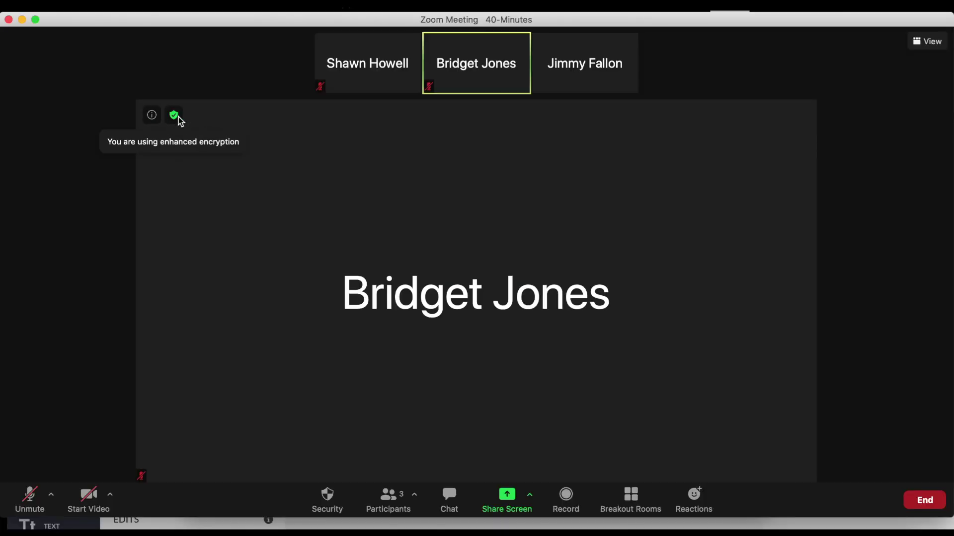
{"action": "left_click", "coordinate": [170, 253]}
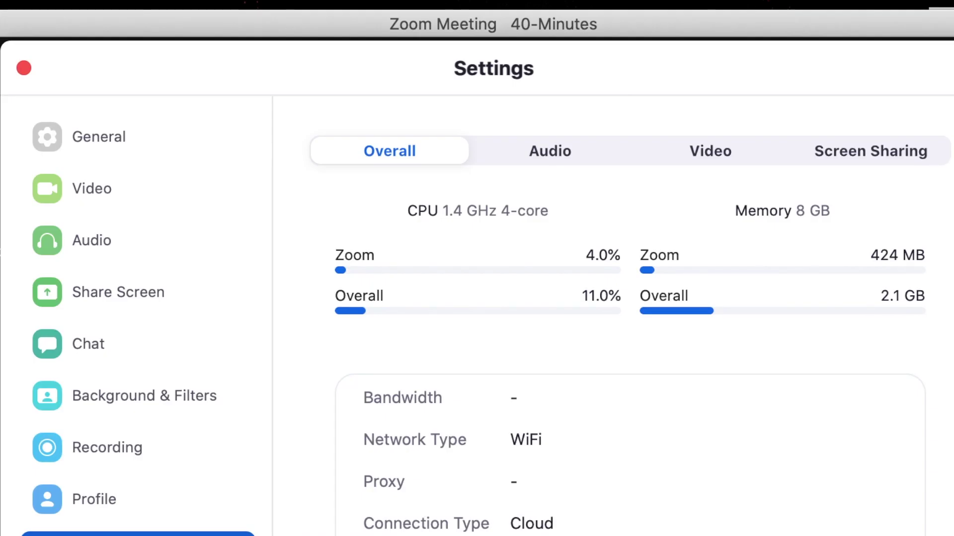
{"action": "left_click", "coordinate": [23, 68]}
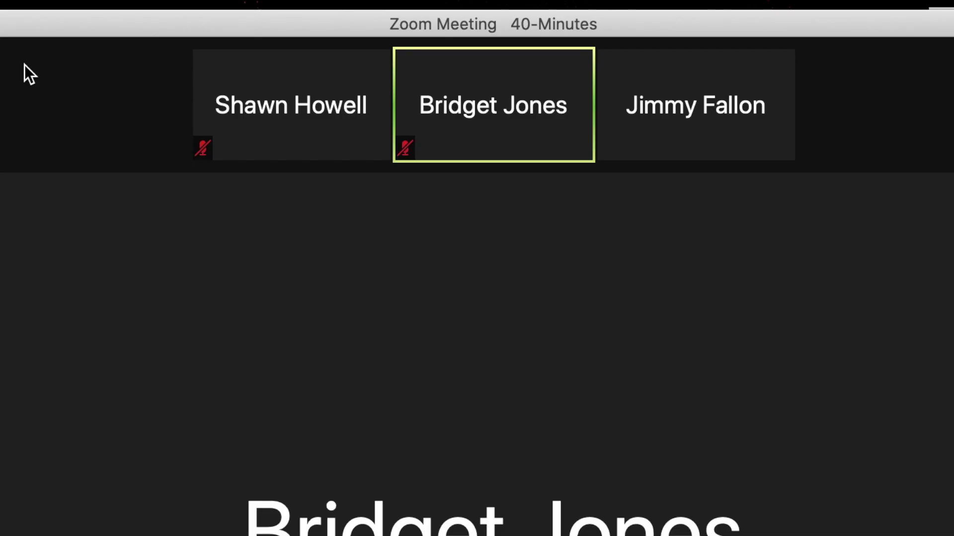
{"action": "mouse_move", "coordinate": [362, 80]}
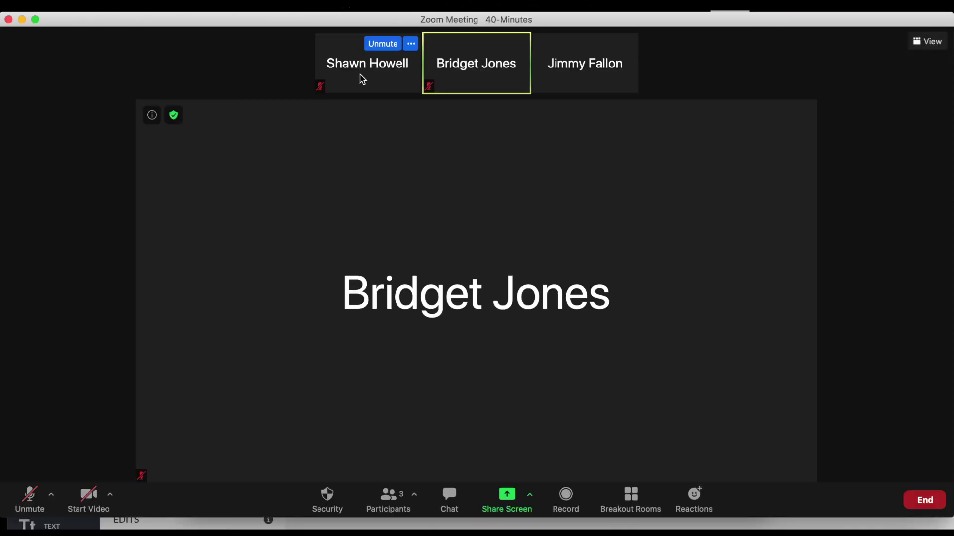